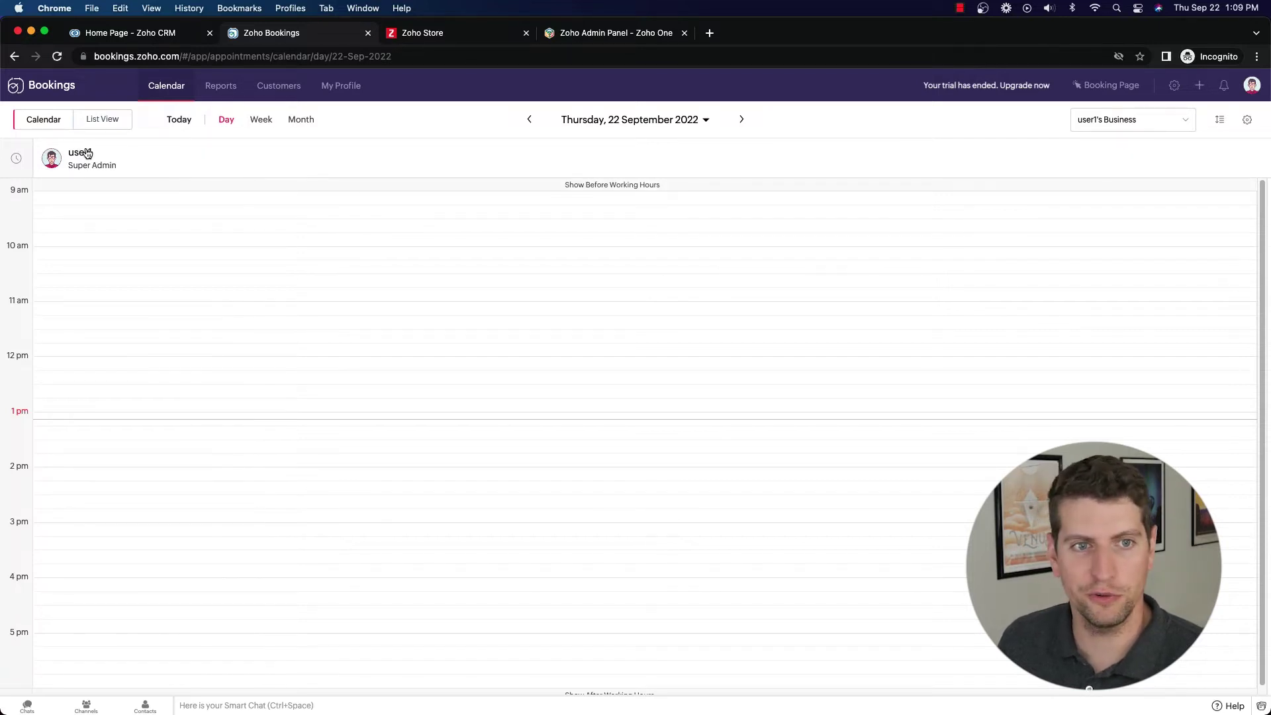
# Switch the day's appointments between List View and Calendar, ending in List View.
pyautogui.click(114, 123)
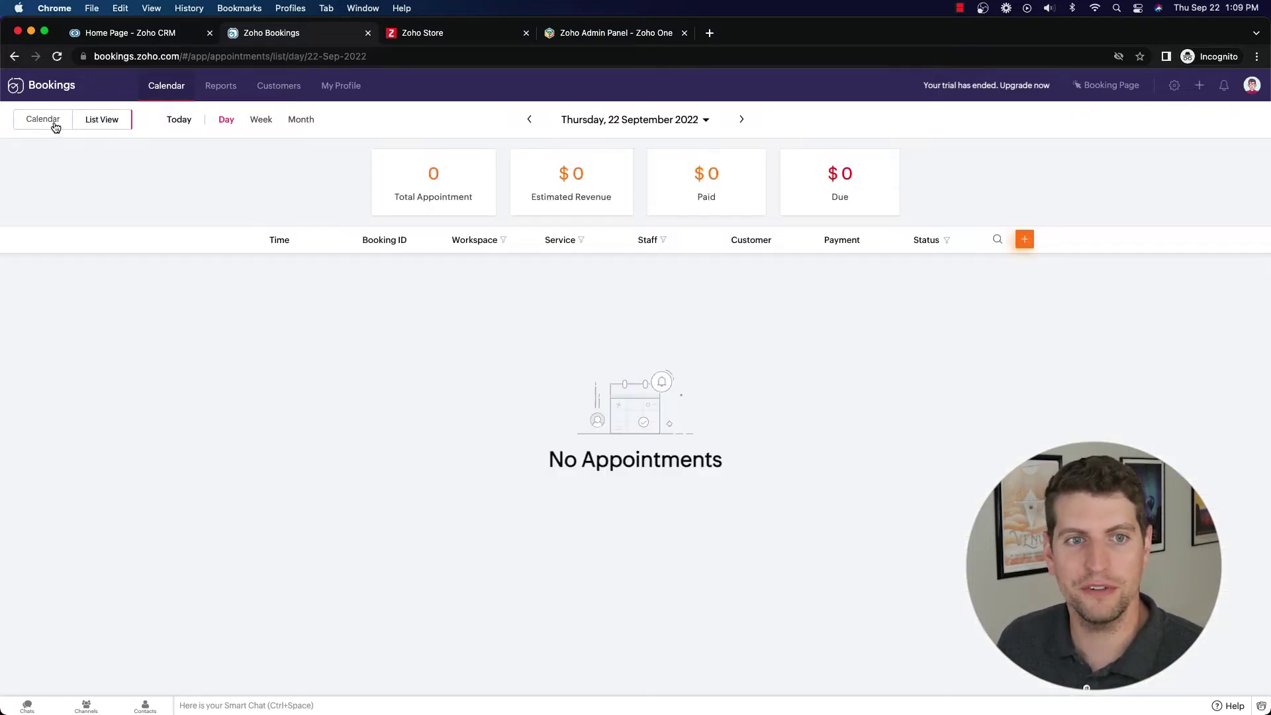
pyautogui.click(55, 124)
pyautogui.click(112, 119)
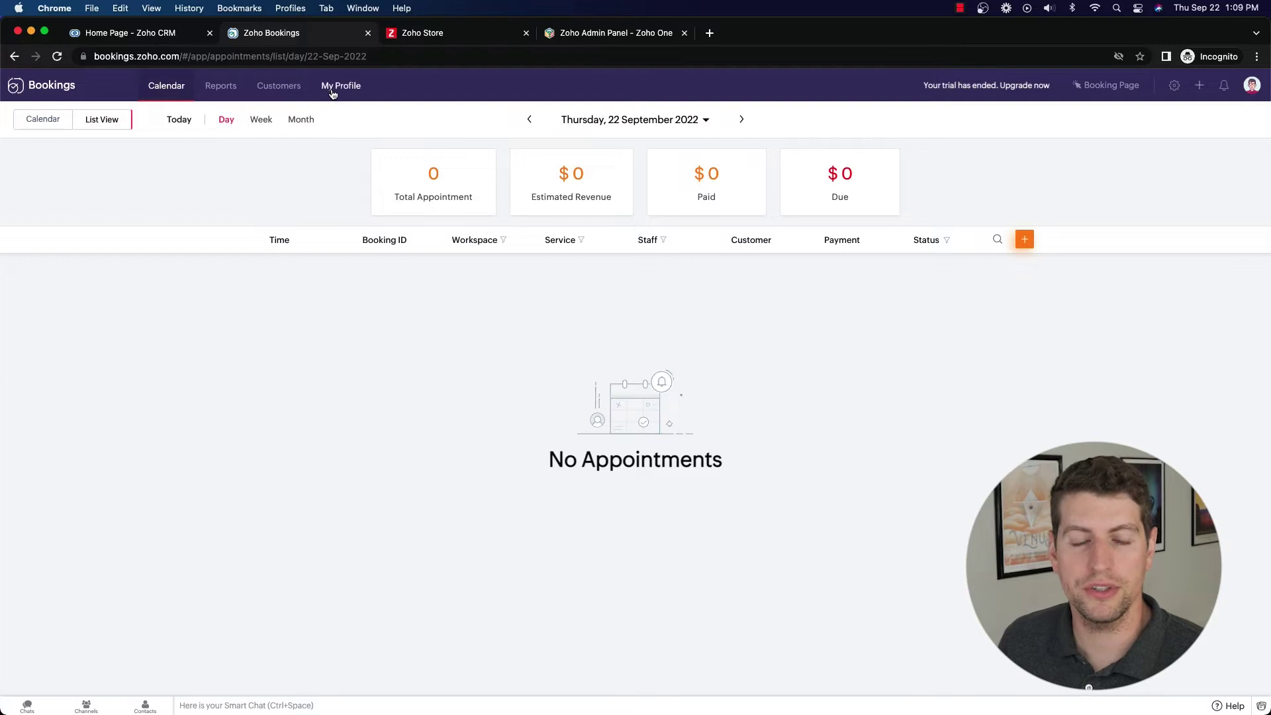
# Open the Customers list and check the Sort by options without changing them.
pyautogui.click(298, 88)
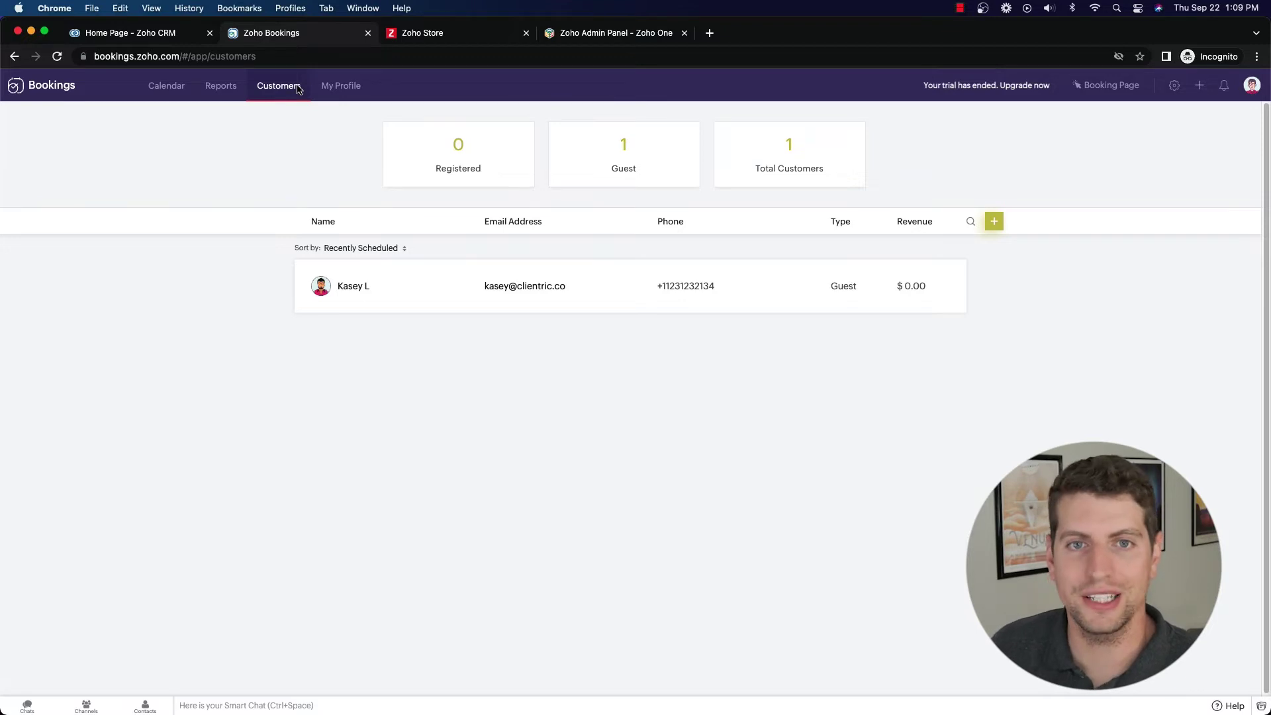
pyautogui.click(361, 248)
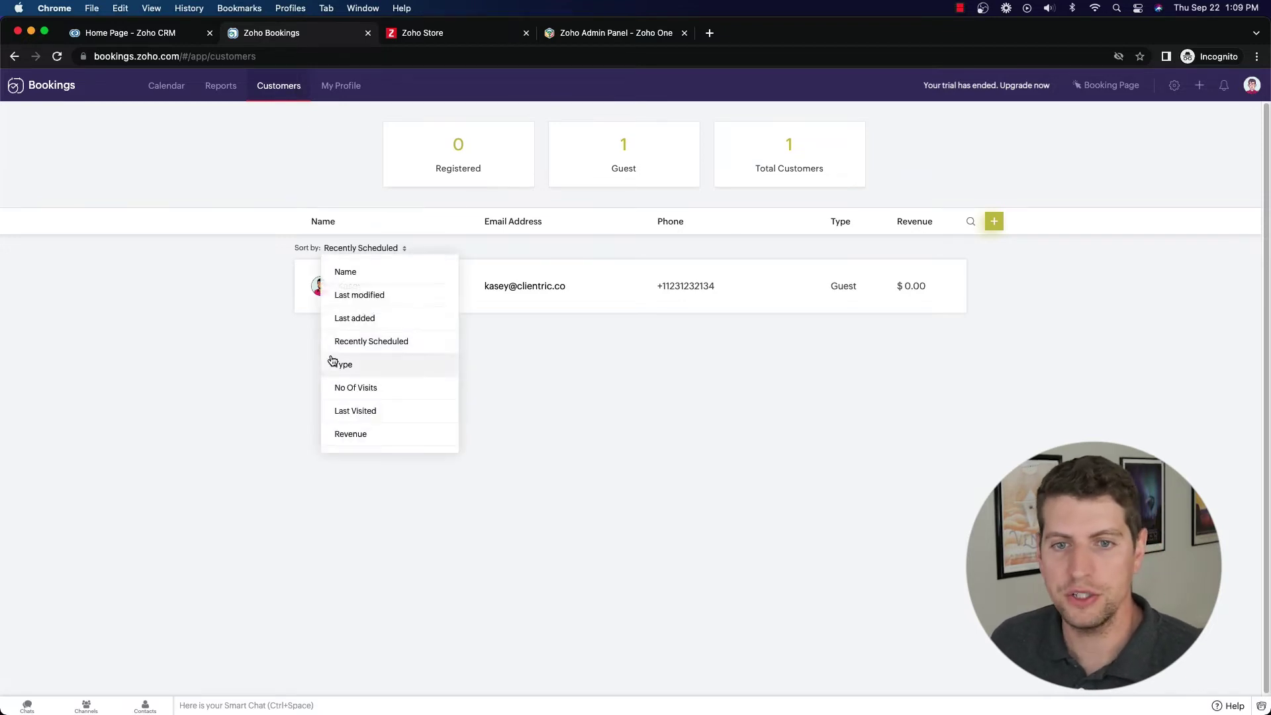
pyautogui.click(201, 295)
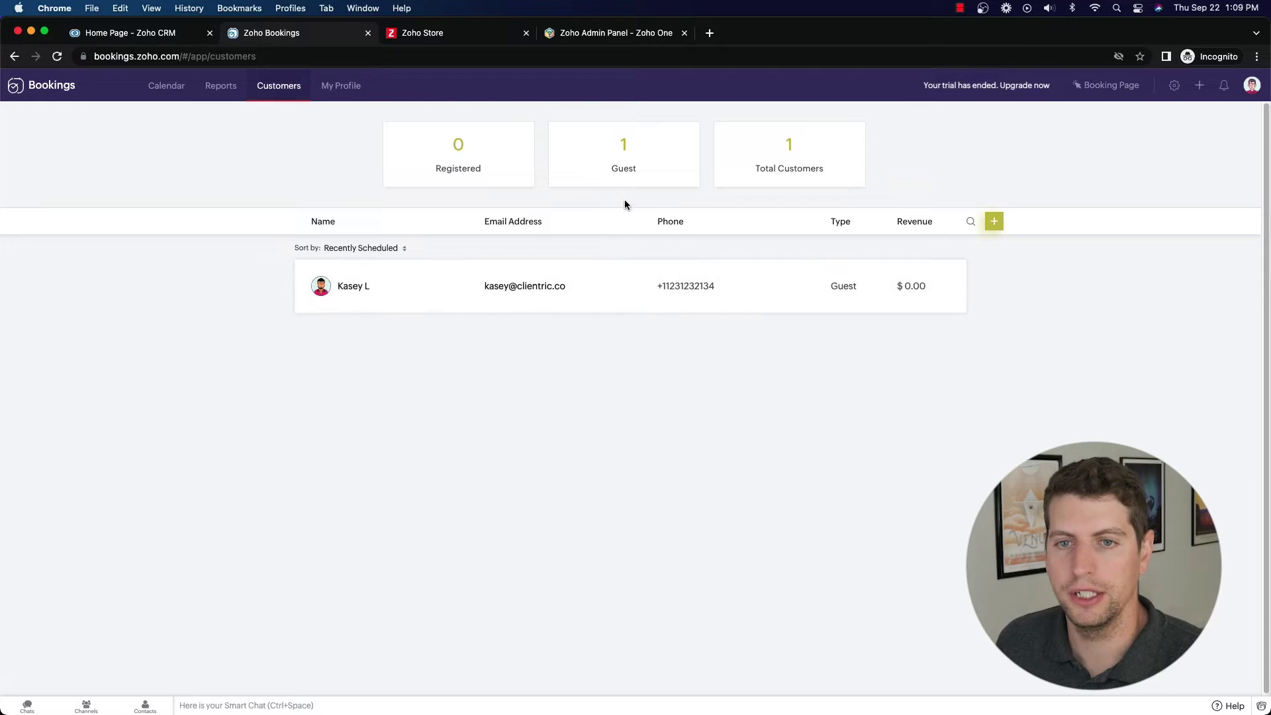
# Add a new customer with the customer's name, e-mail address and contact number, and save.
pyautogui.click(991, 224)
pyautogui.click(575, 174)
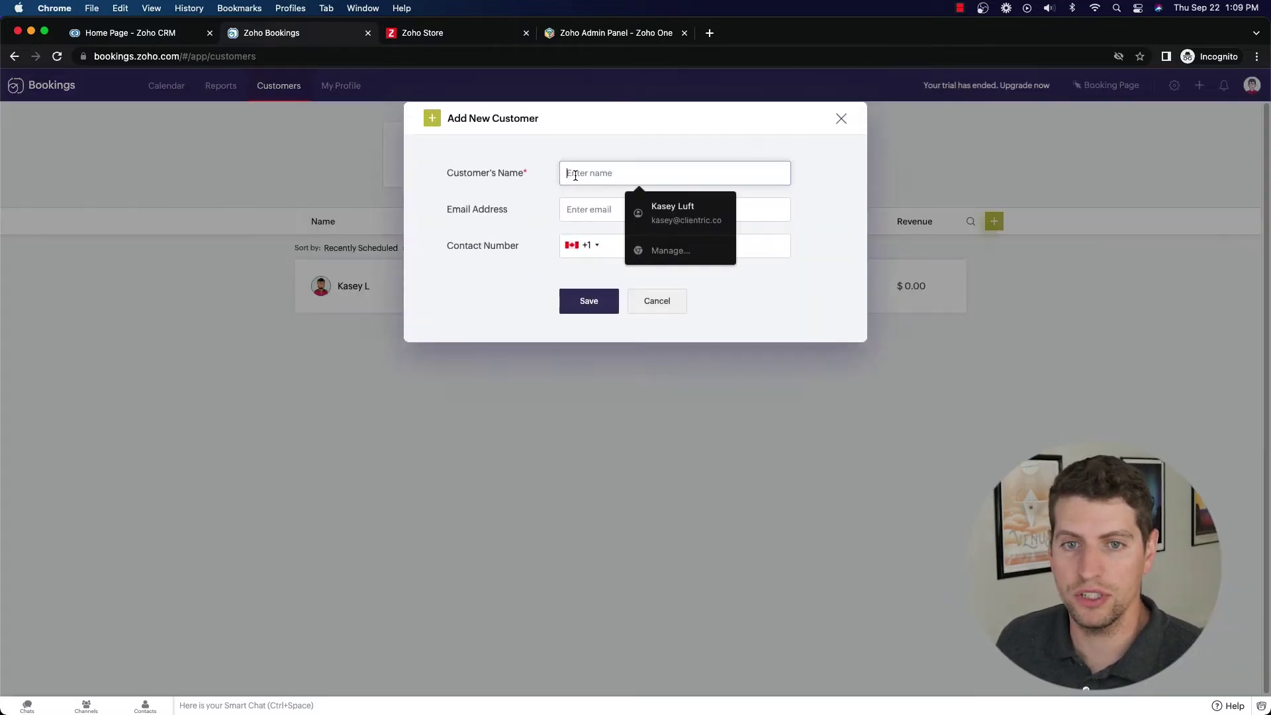
pyautogui.write('Ka')
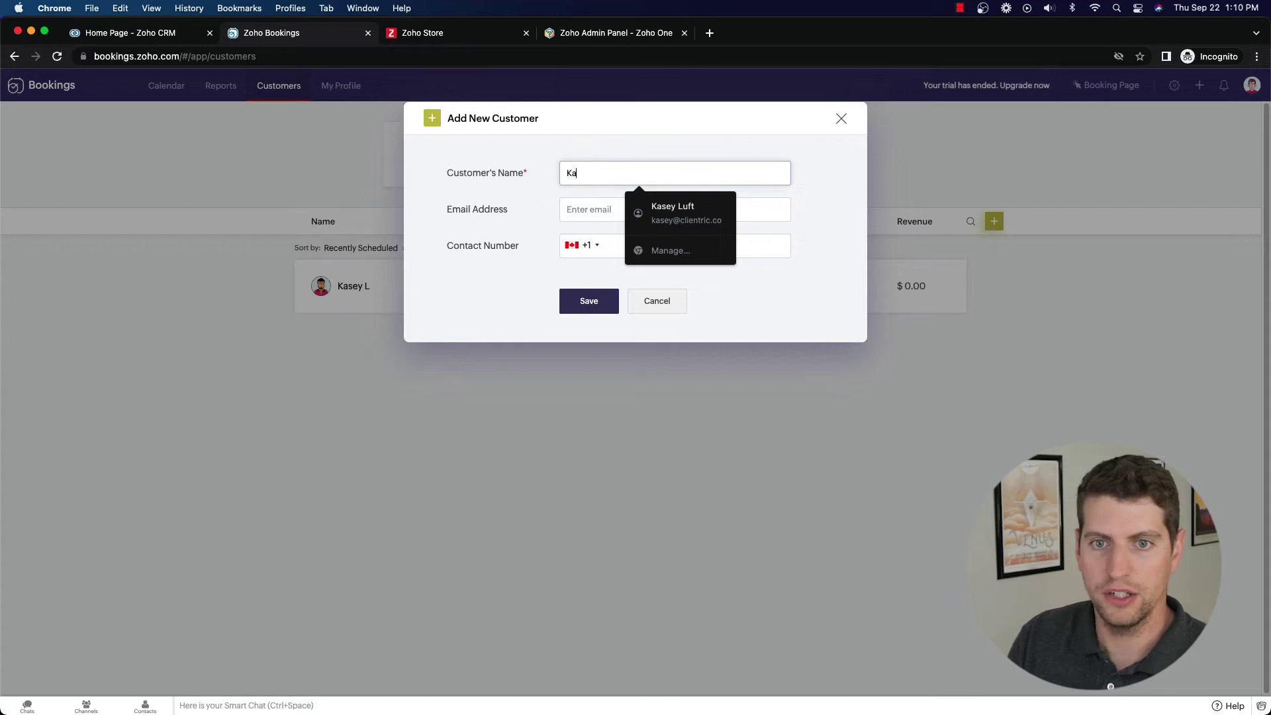
pyautogui.press('BackSpace')
pyautogui.press('BackSpace')
pyautogui.write('L Kasey')
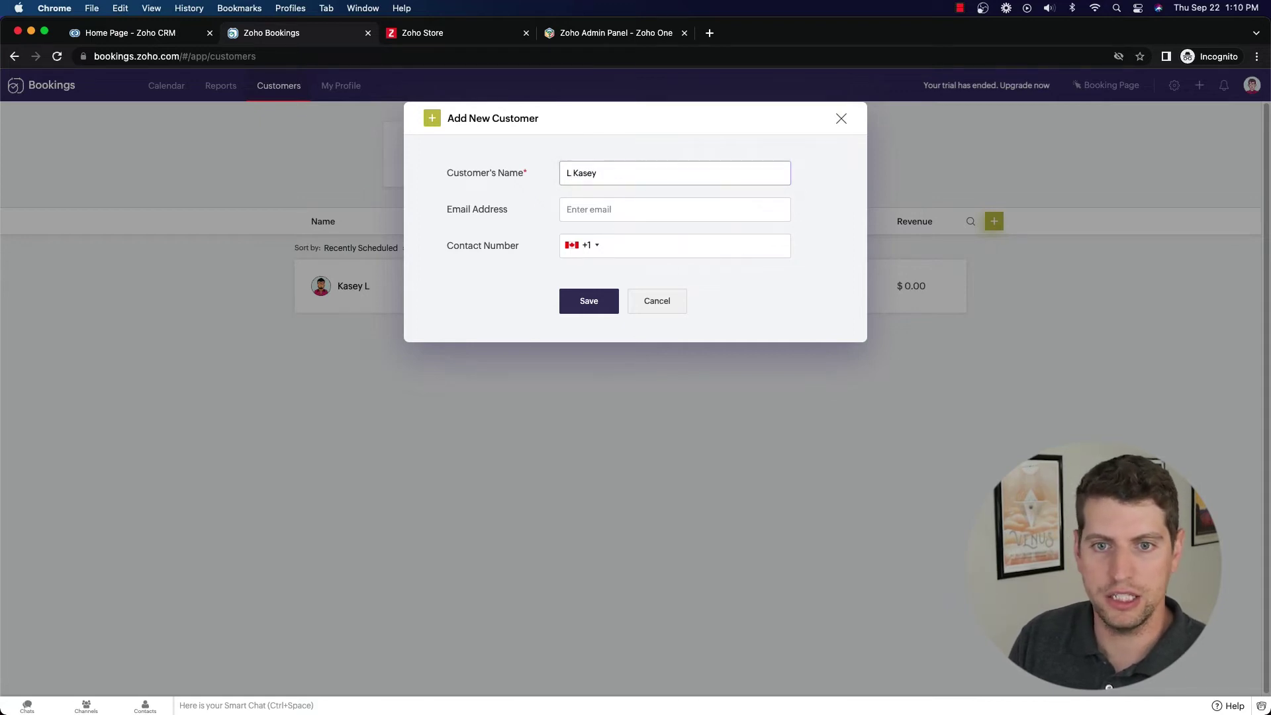
pyautogui.click(591, 208)
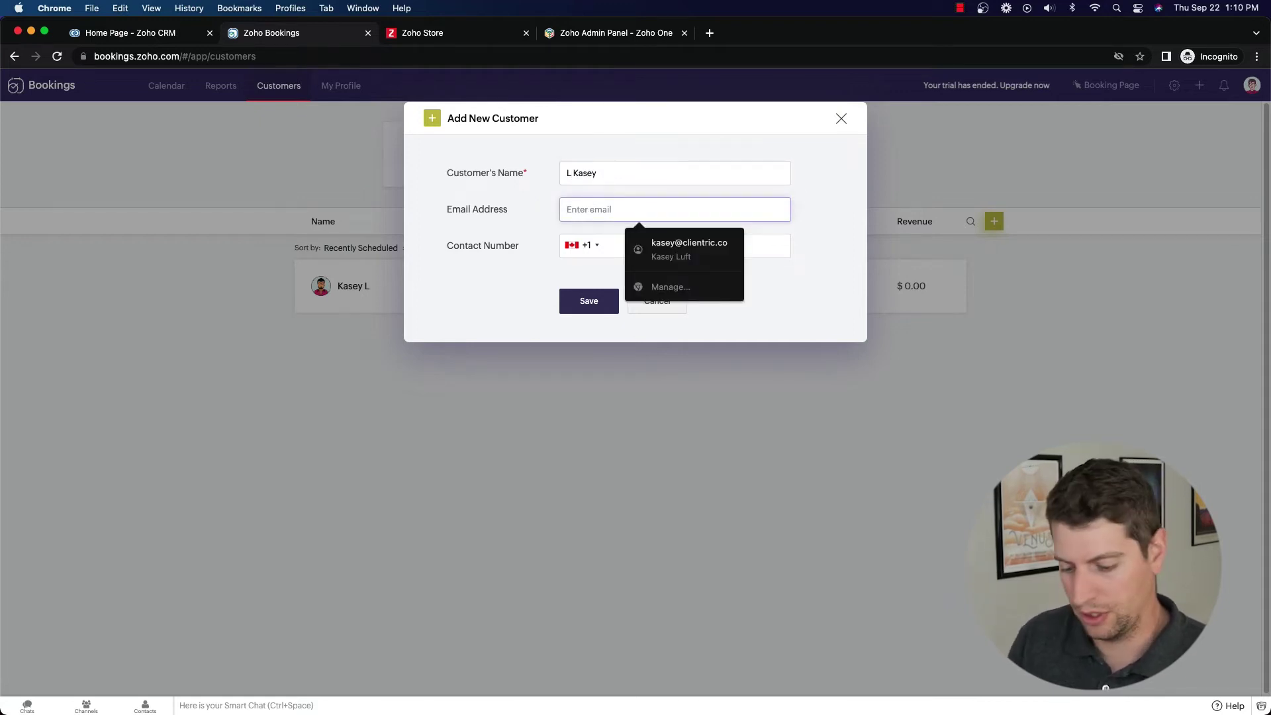
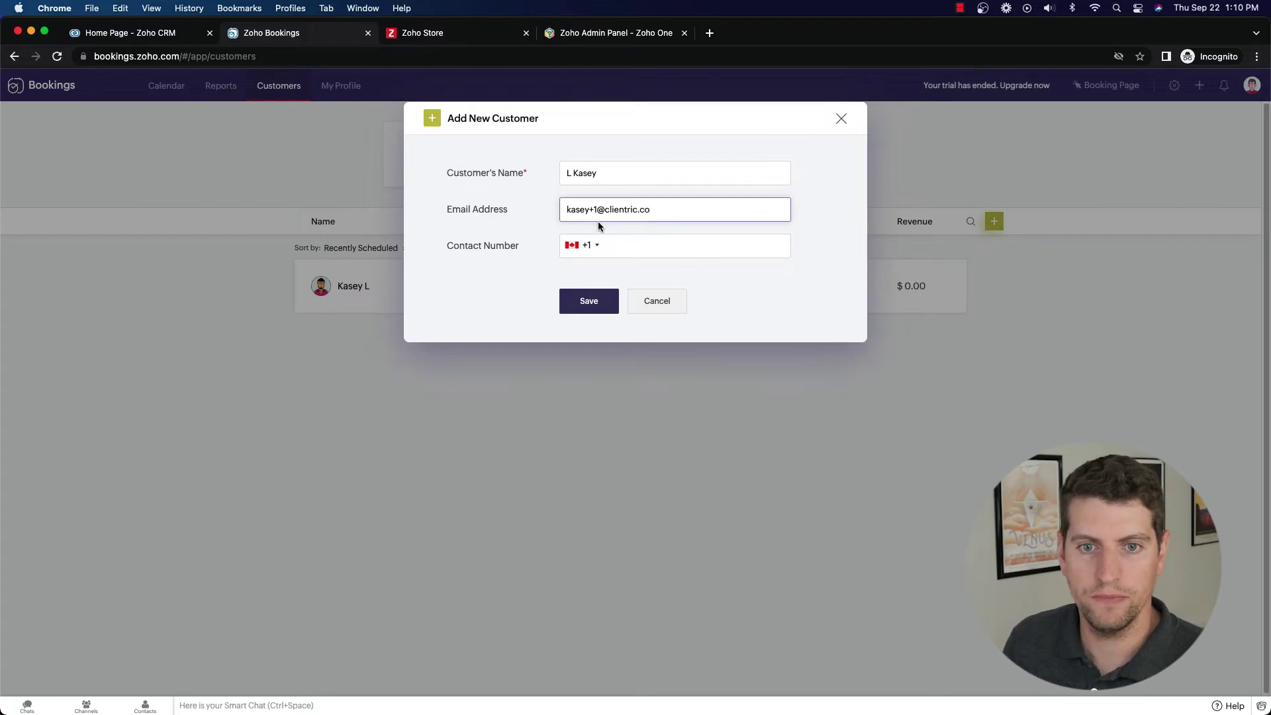
pyautogui.click(609, 247)
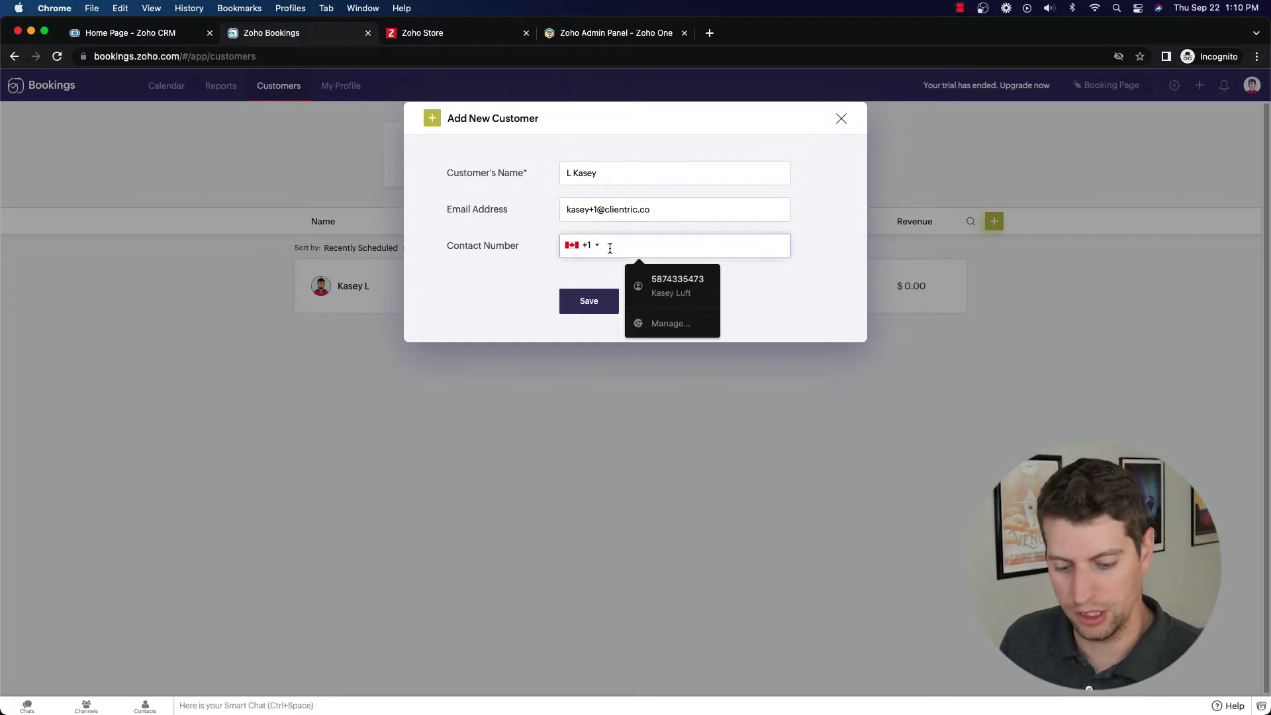
pyautogui.write('1231234')
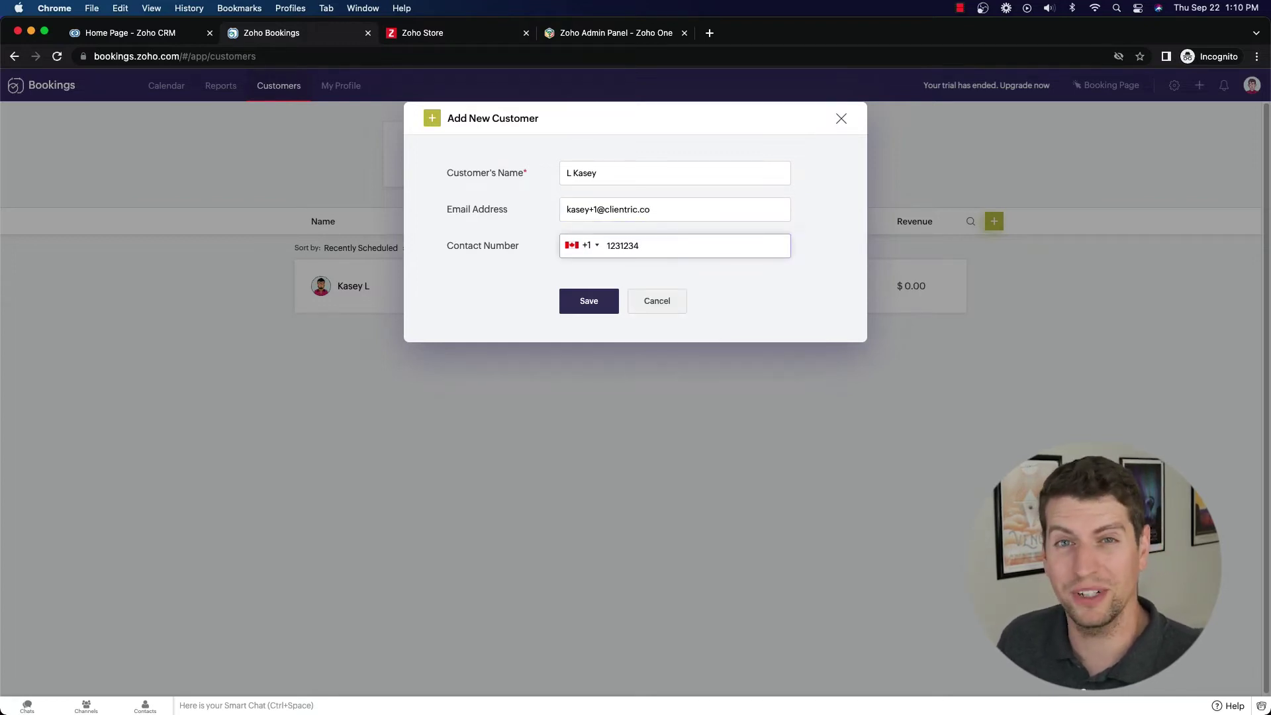
pyautogui.click(588, 301)
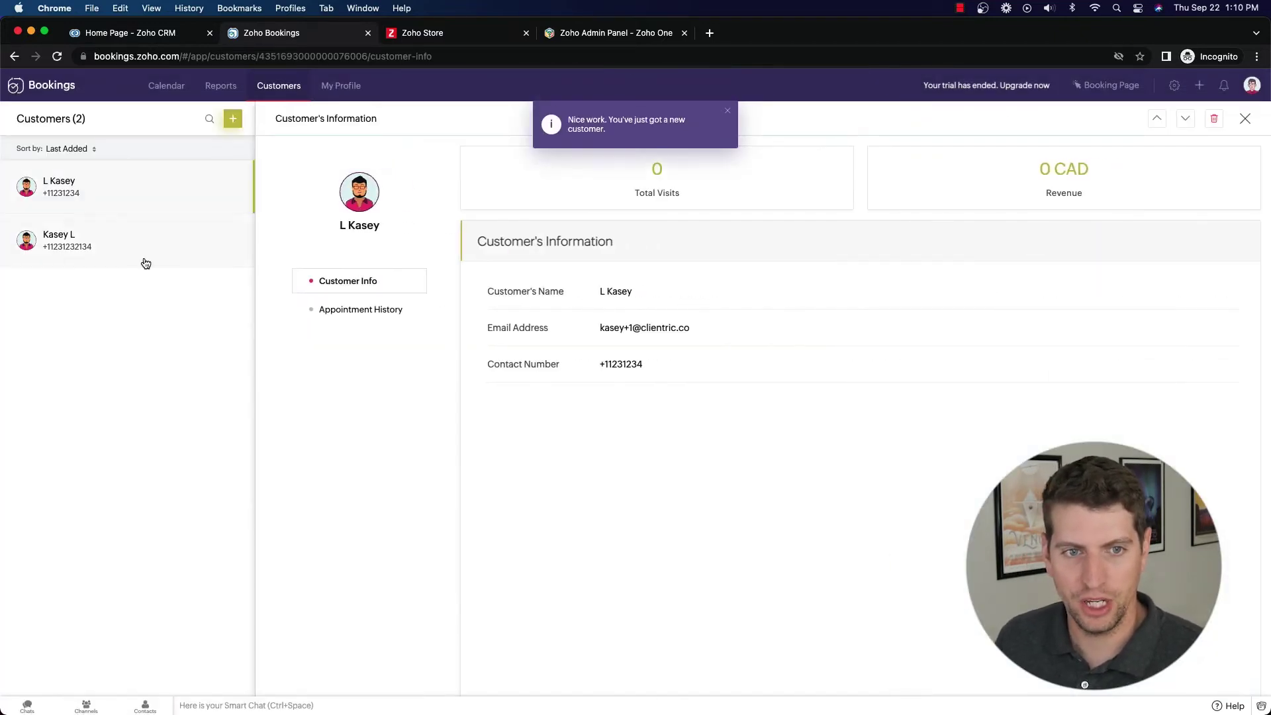
# Review the new and older customers' info and appointment history, then close the details panel.
pyautogui.click(79, 231)
pyautogui.click(76, 186)
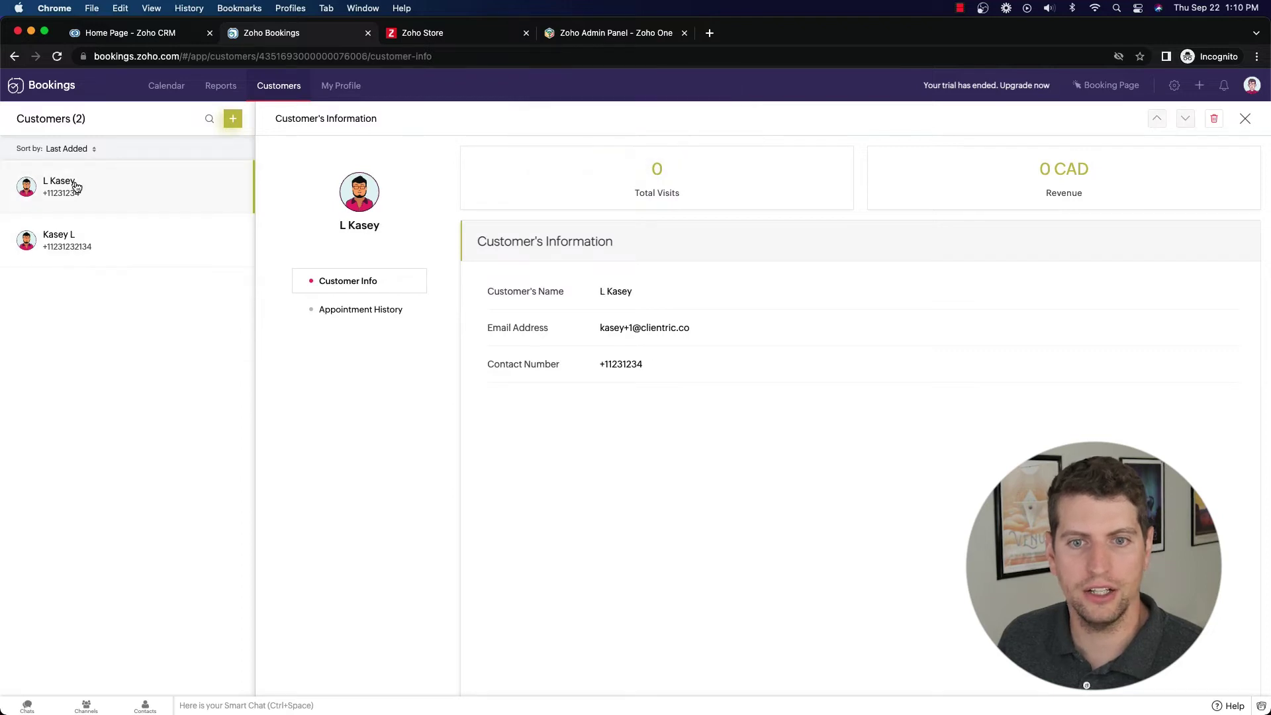
pyautogui.click(372, 311)
pyautogui.click(371, 311)
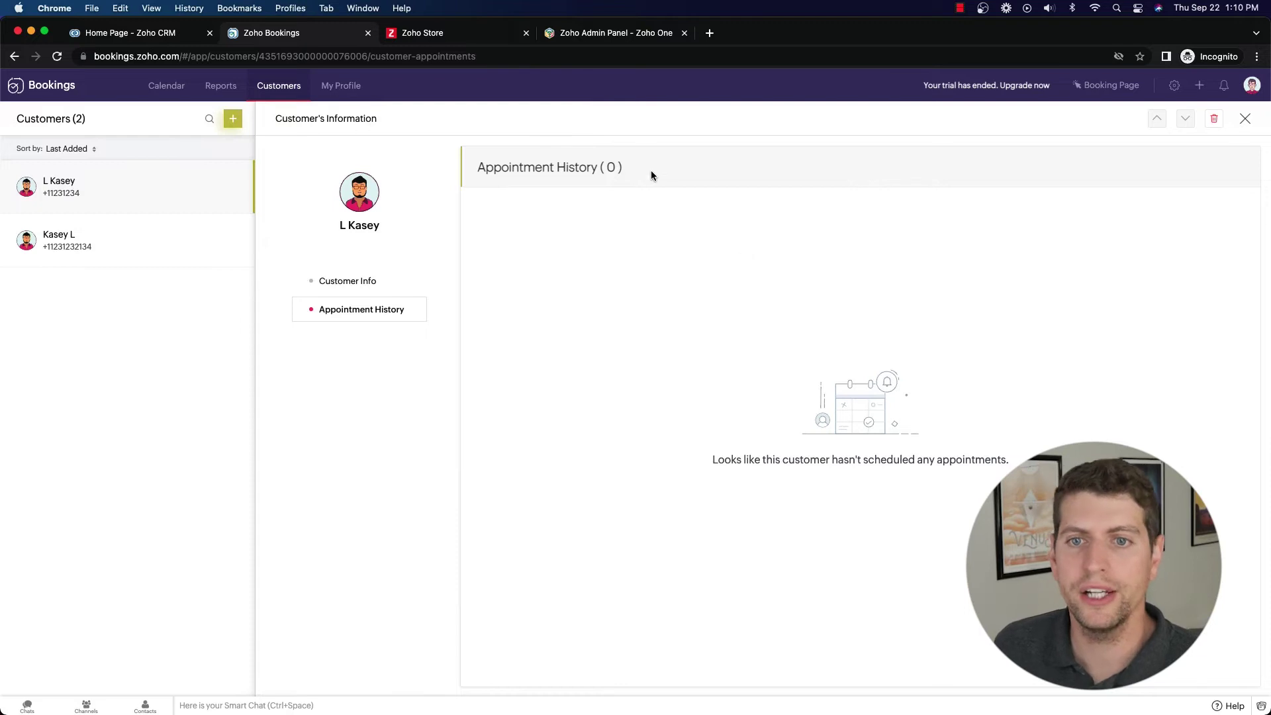
pyautogui.click(344, 280)
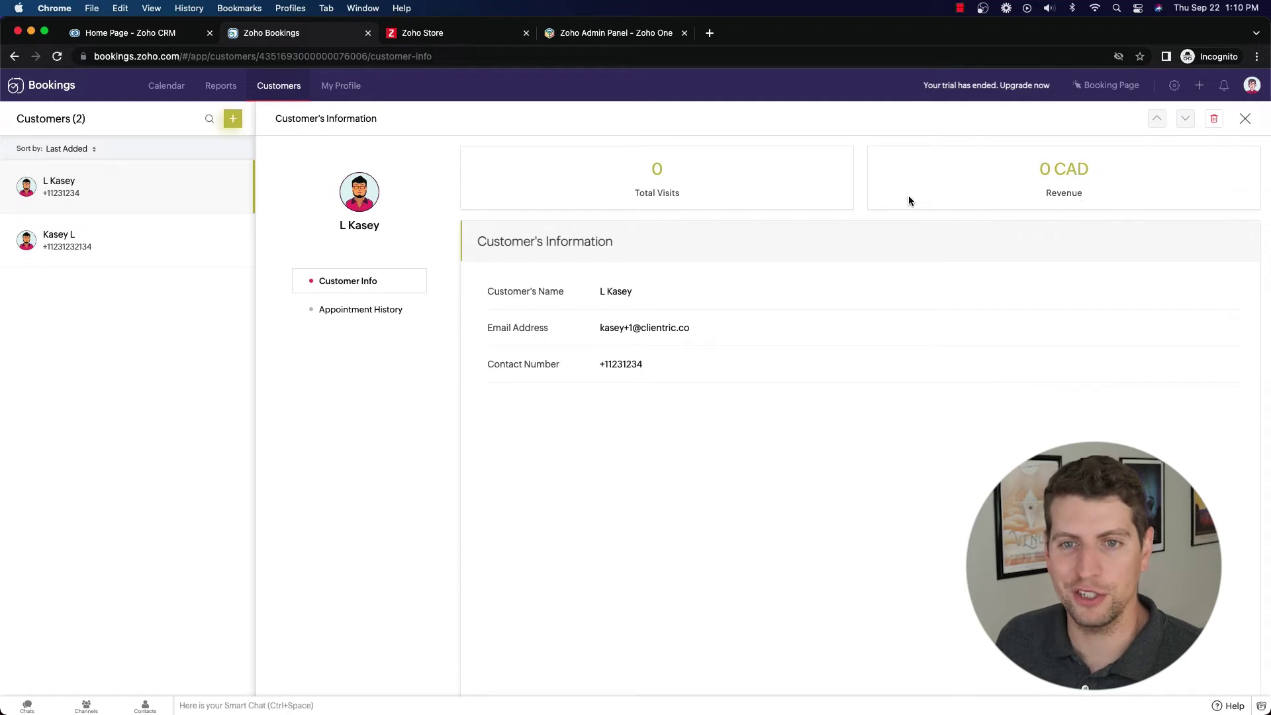
pyautogui.click(59, 237)
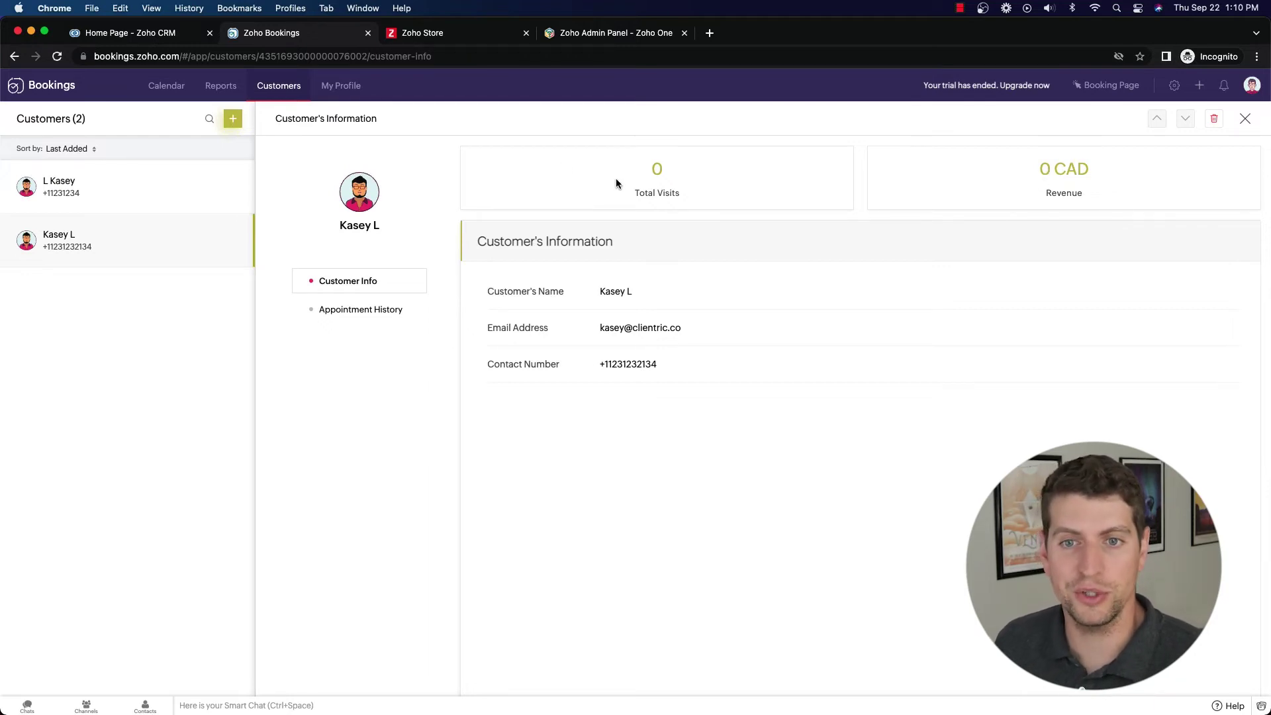
pyautogui.click(1245, 120)
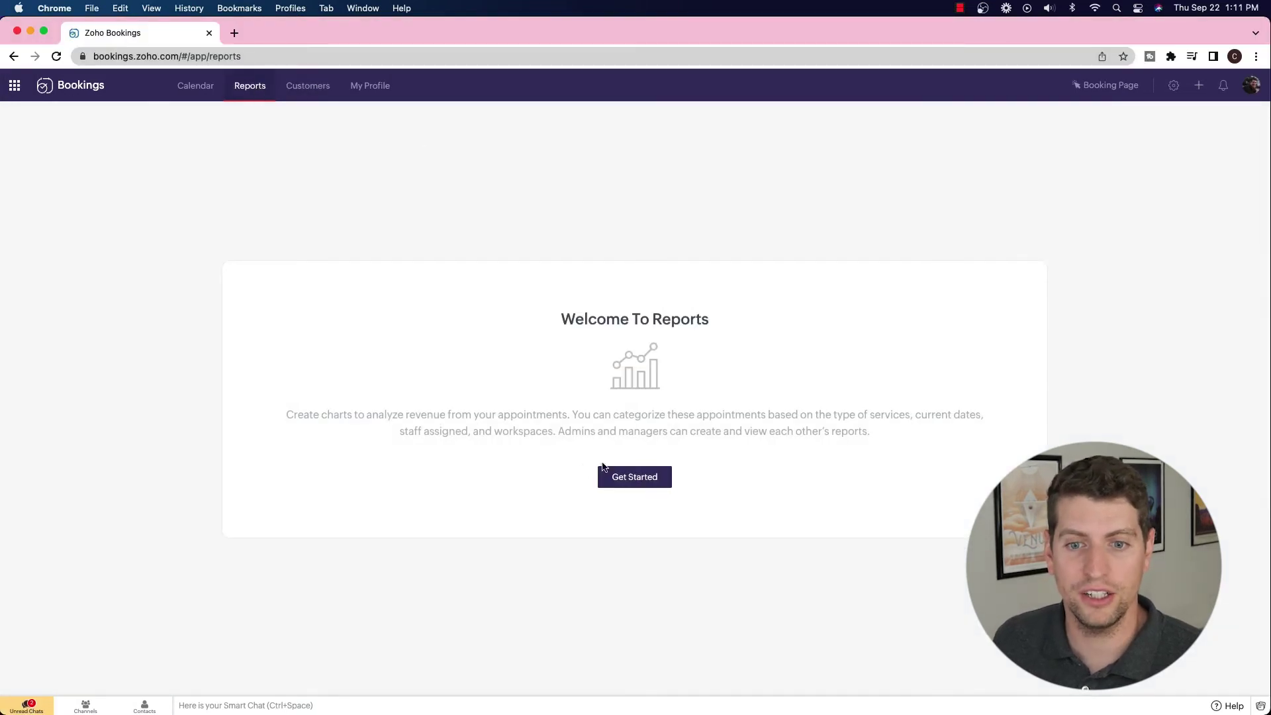
# Create a new report and rename it from Untitled Report to 'Test Report'.
pyautogui.click(648, 482)
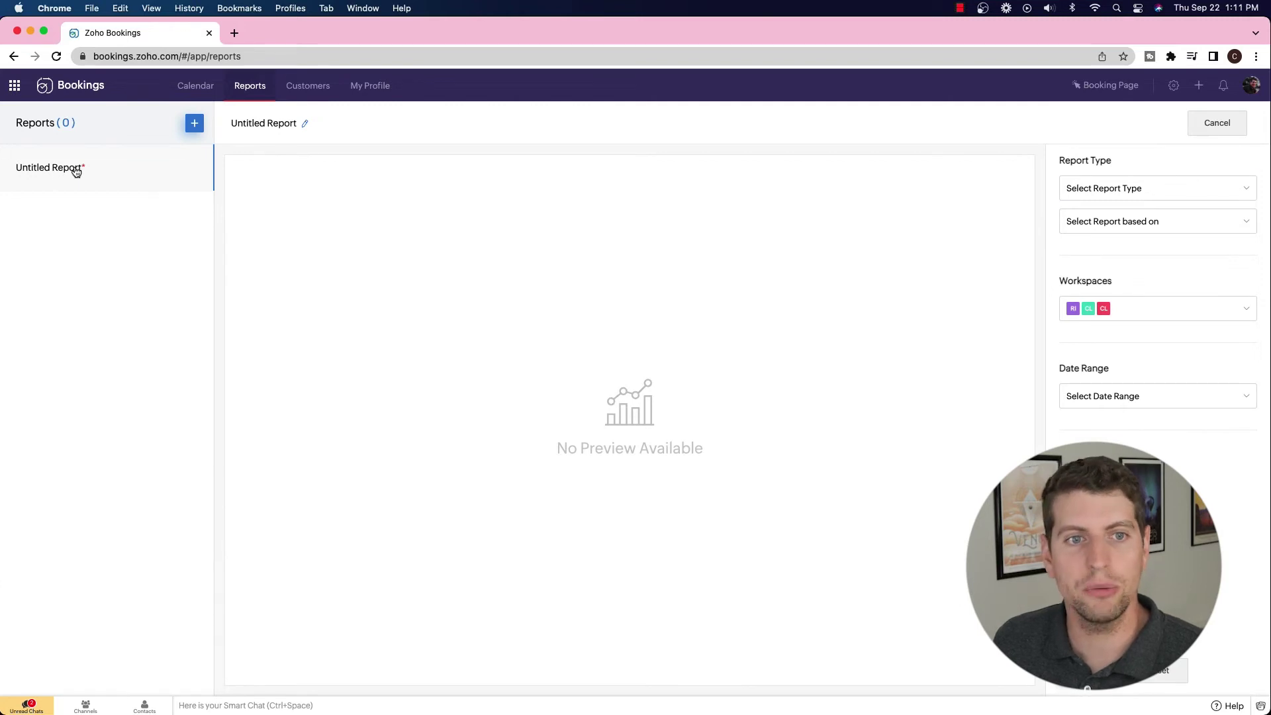
pyautogui.click(305, 124)
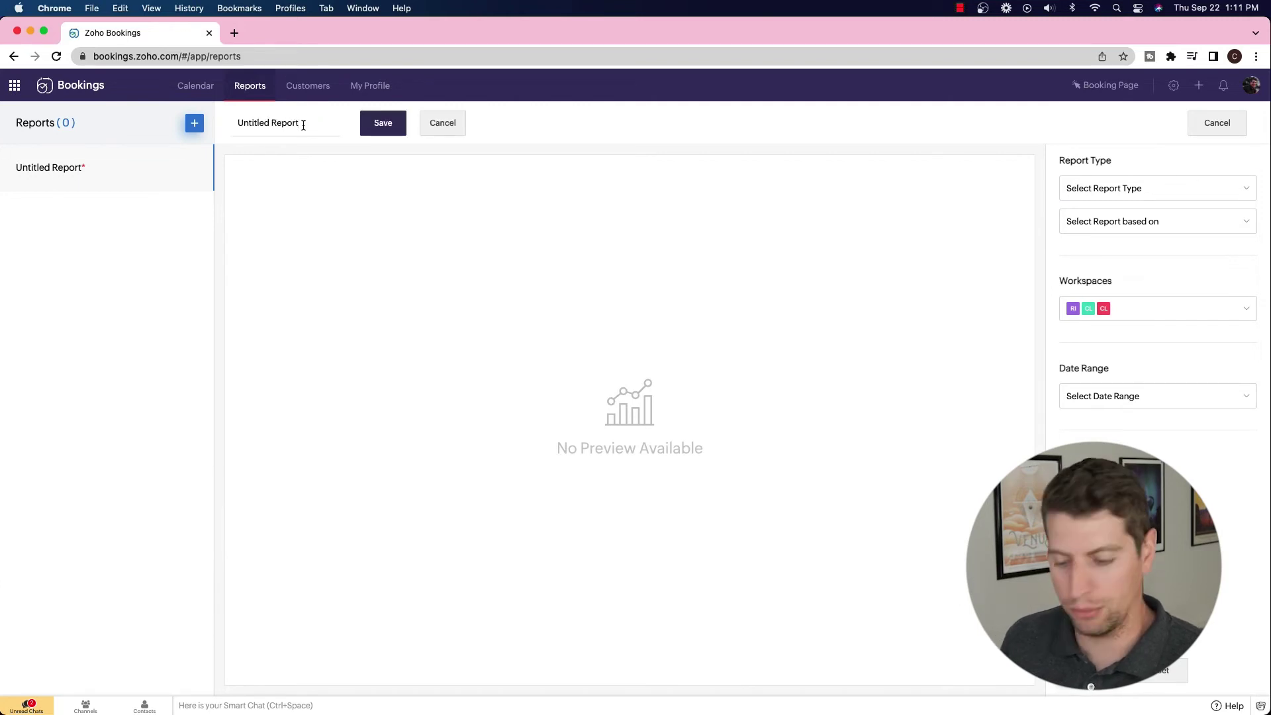
pyautogui.press('BackSpace')
pyautogui.press('BackSpace')
pyautogui.press('BackSpace')
pyautogui.press('BackSpace')
pyautogui.press('BackSpace')
pyautogui.press('BackSpace')
pyautogui.press('BackSpace')
pyautogui.press('BackSpace')
pyautogui.press('BackSpace')
pyautogui.press('BackSpace')
pyautogui.press('BackSpace')
pyautogui.press('BackSpace')
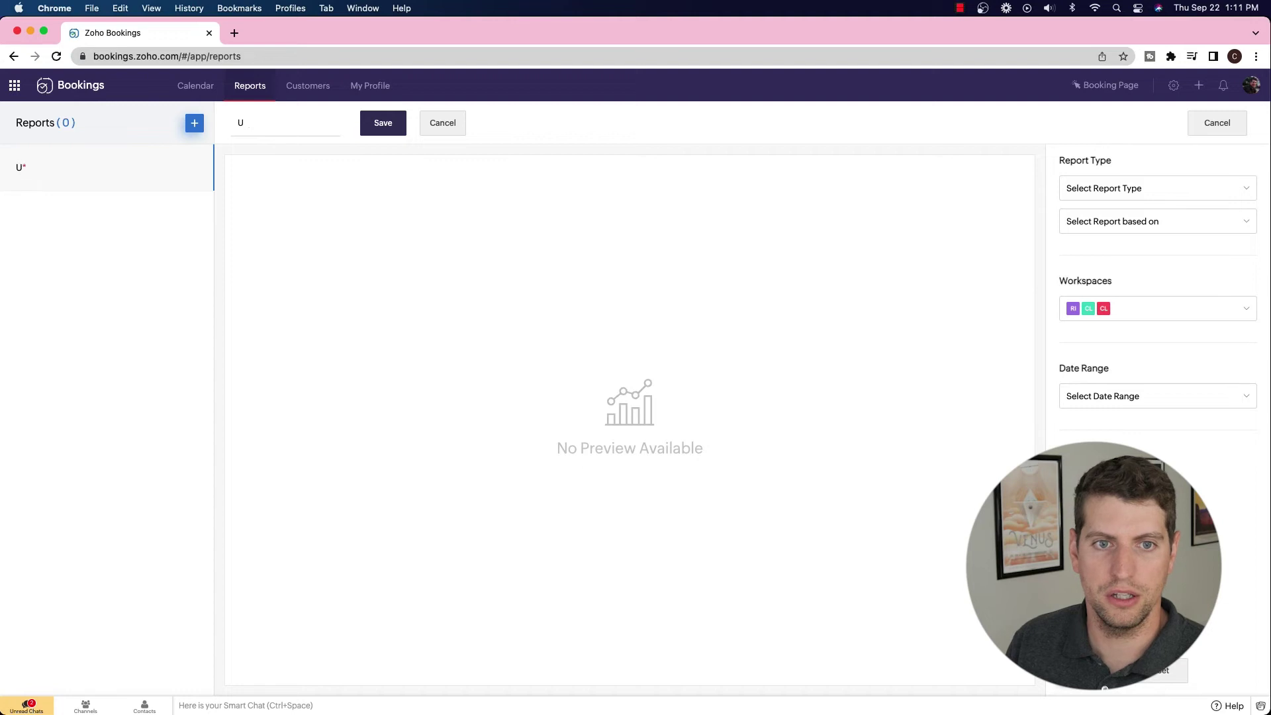
pyautogui.press('BackSpace')
pyautogui.write('Test Report')
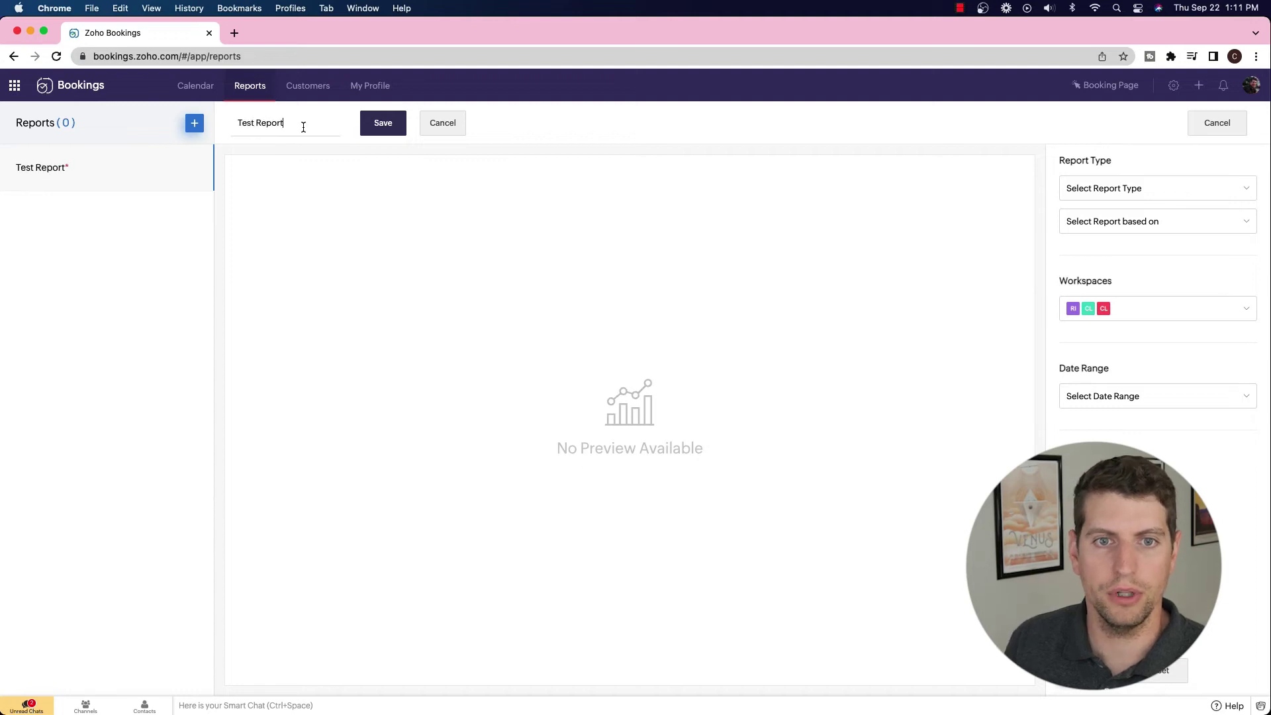
pyautogui.click(370, 123)
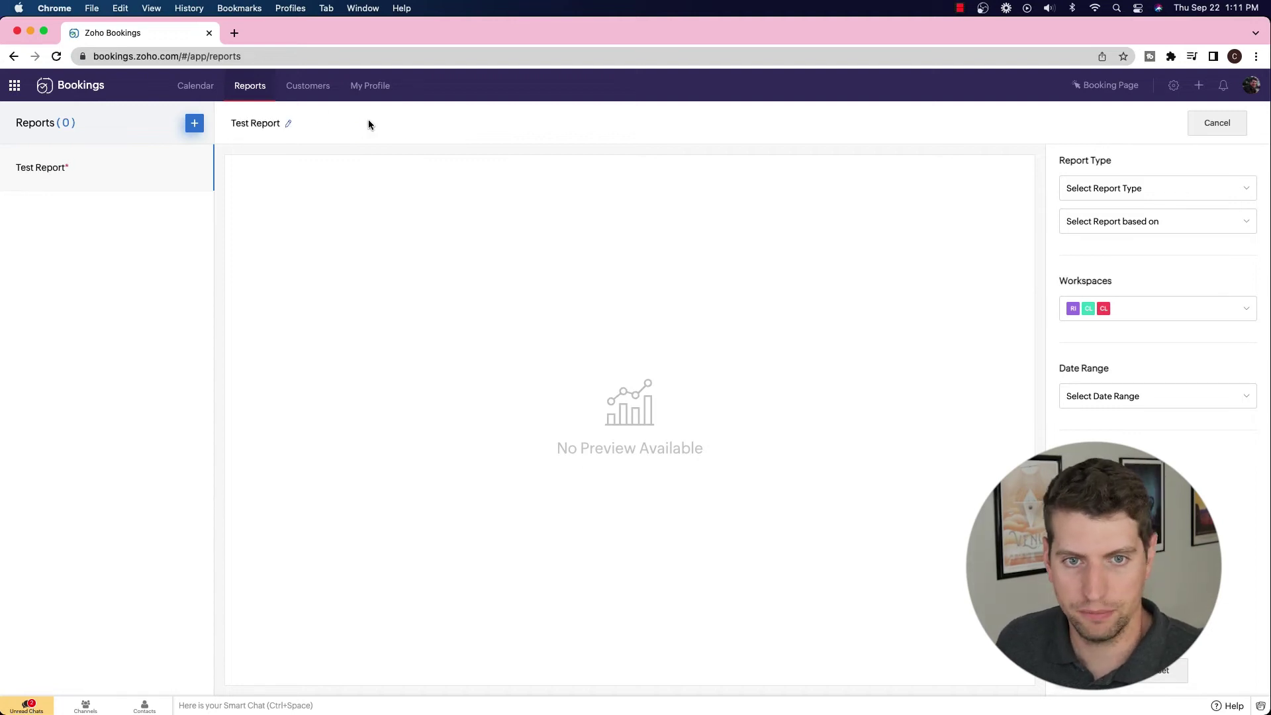
# Set the report type to Bookings based on Consultant, limited to a single consultant.
pyautogui.click(1119, 198)
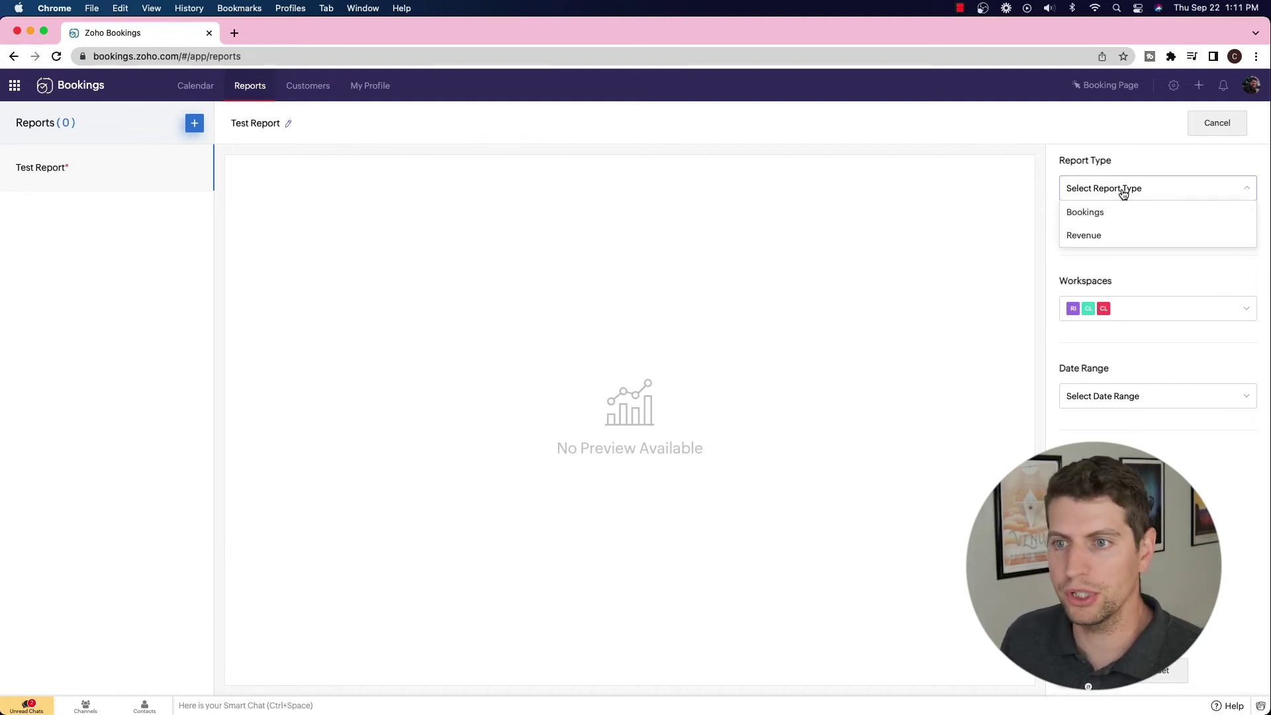
pyautogui.click(1103, 218)
pyautogui.click(1099, 222)
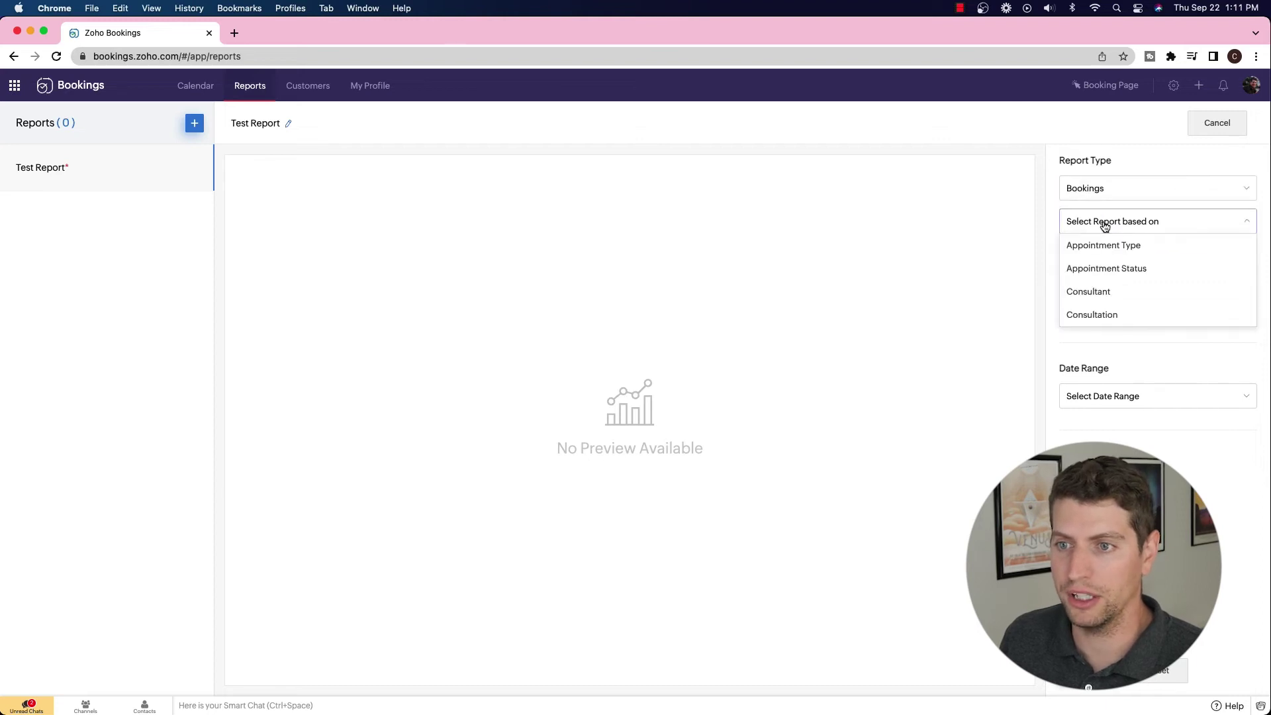
pyautogui.click(1089, 292)
pyautogui.click(1149, 258)
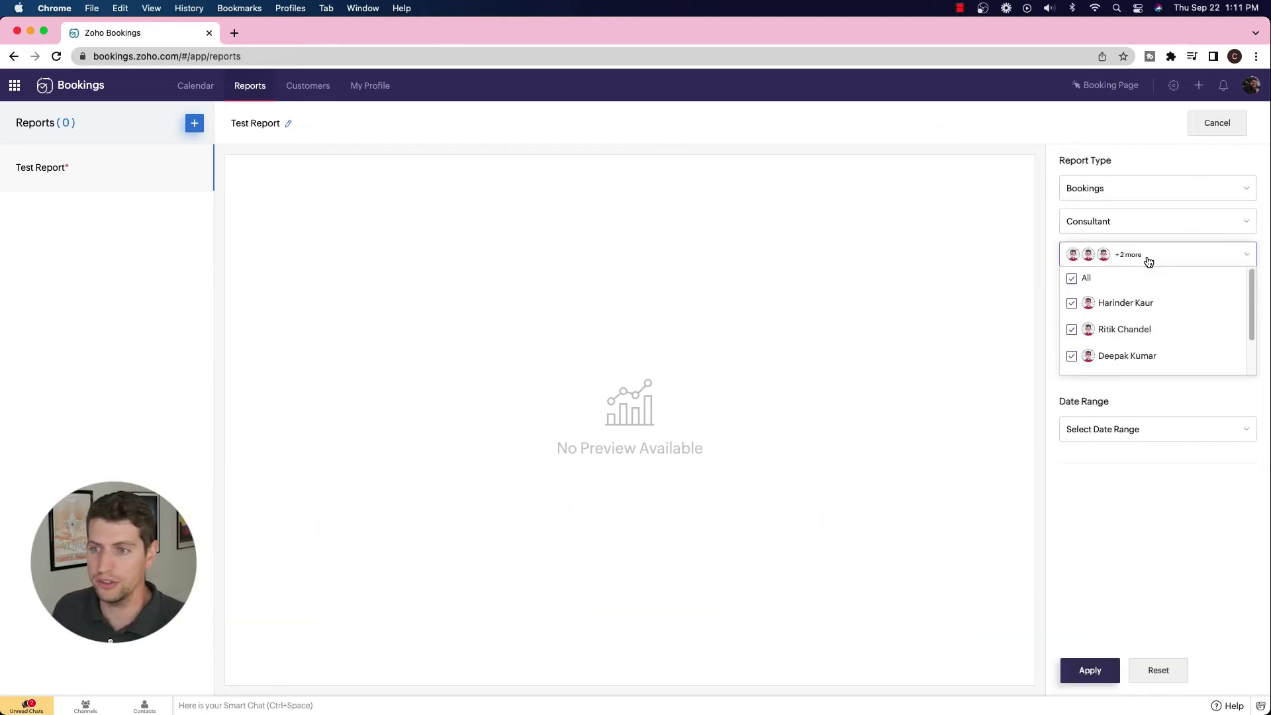
pyautogui.click(1071, 278)
pyautogui.scroll(-2, 1072, 331)
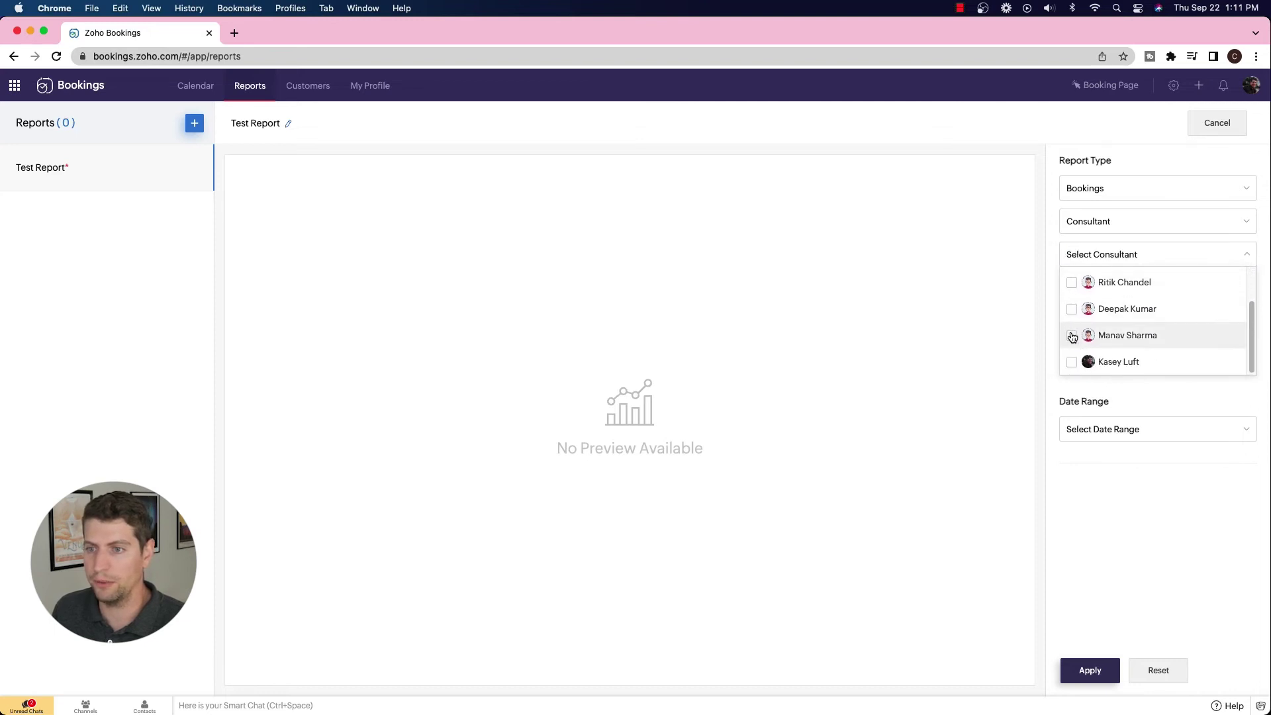
pyautogui.click(1071, 362)
pyautogui.click(1044, 312)
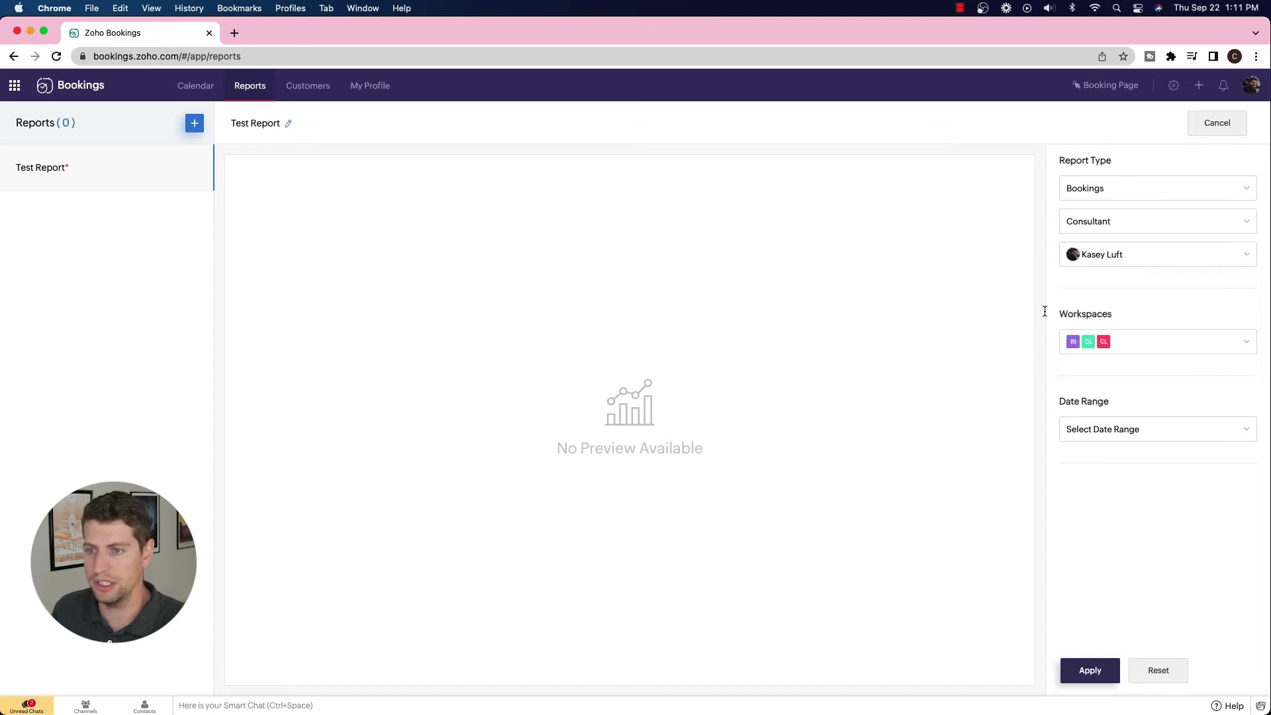
# Restrict the report to the Clientric workspace and year 2022, and apply it.
pyautogui.click(1118, 348)
pyautogui.click(1071, 365)
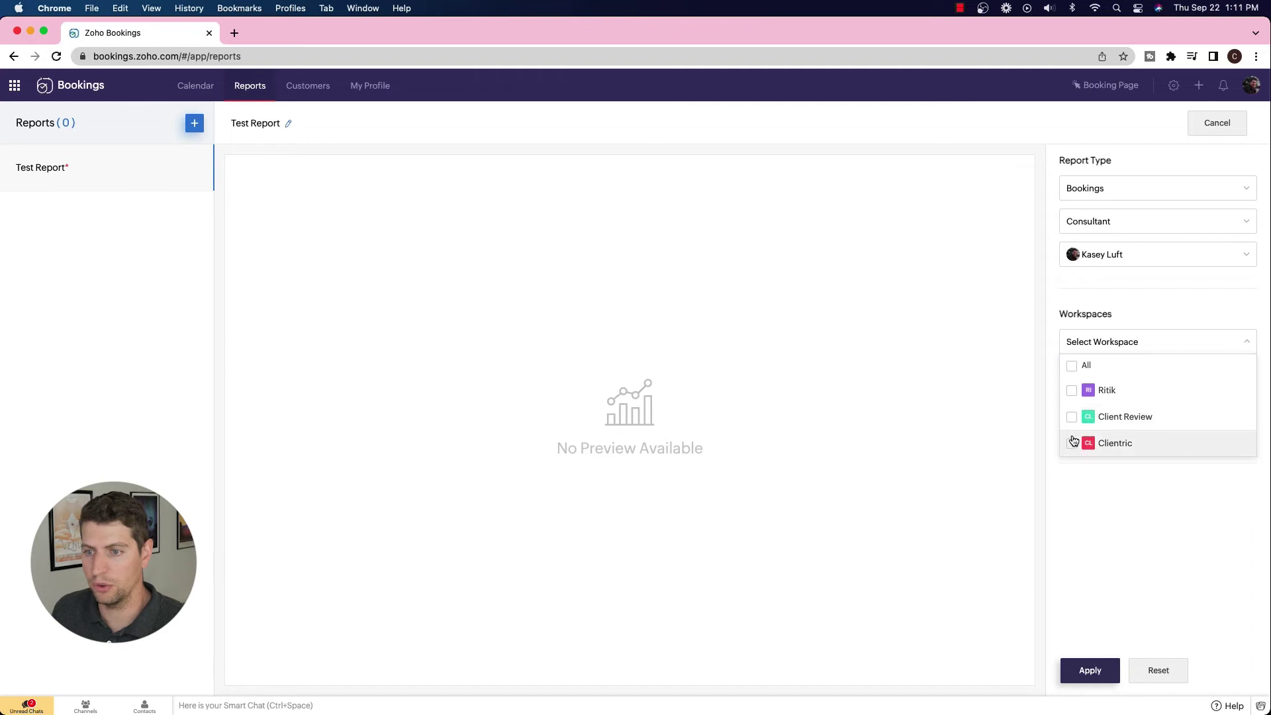
pyautogui.click(1073, 442)
pyautogui.click(1015, 377)
pyautogui.click(1137, 430)
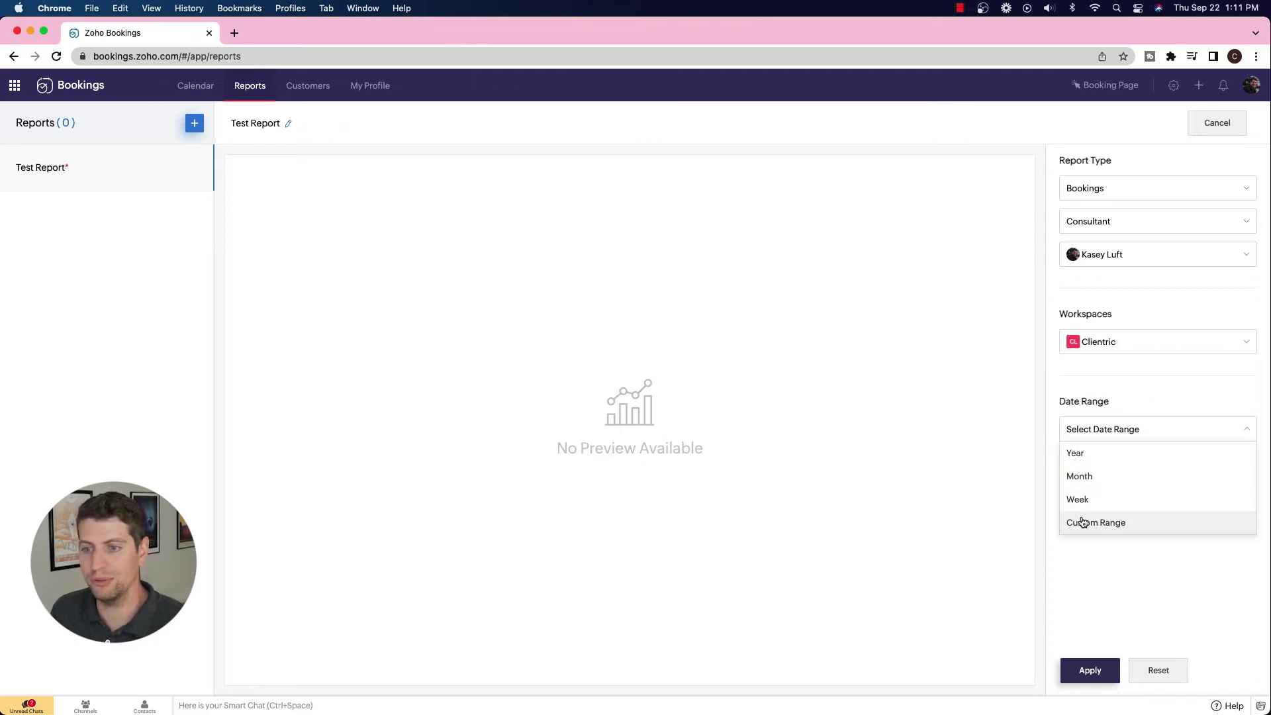
pyautogui.click(1077, 454)
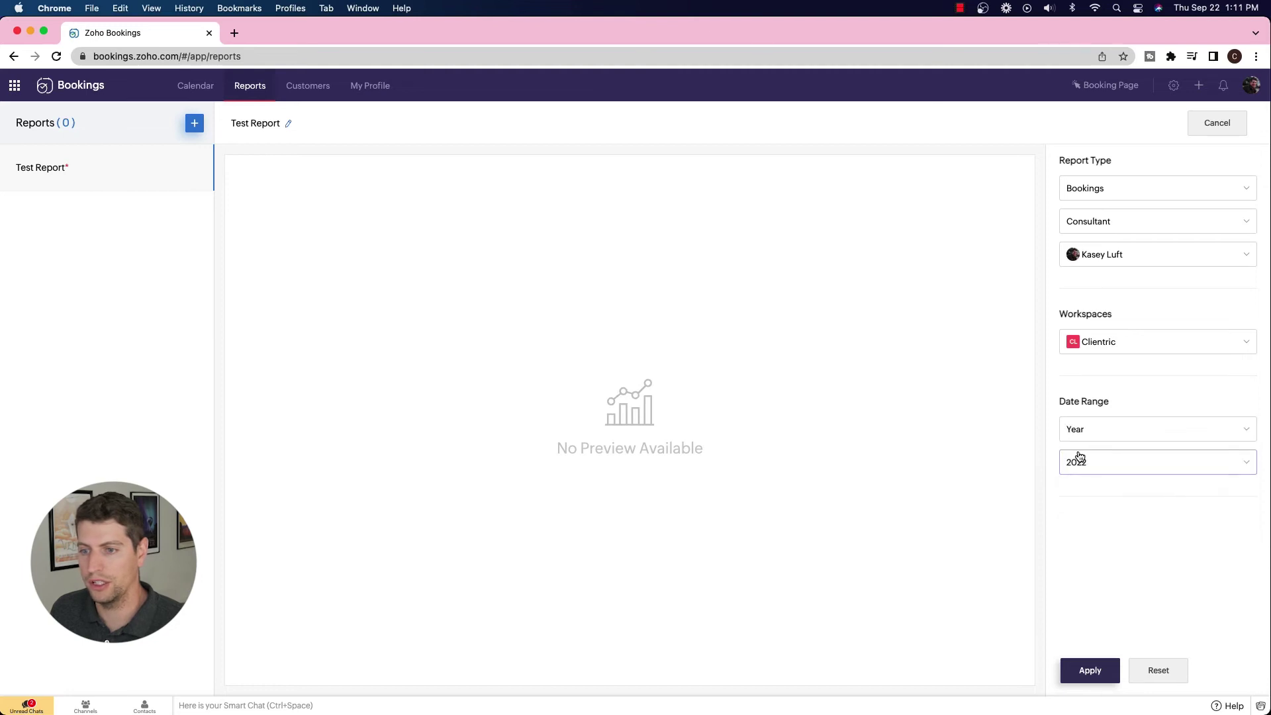
pyautogui.click(1094, 672)
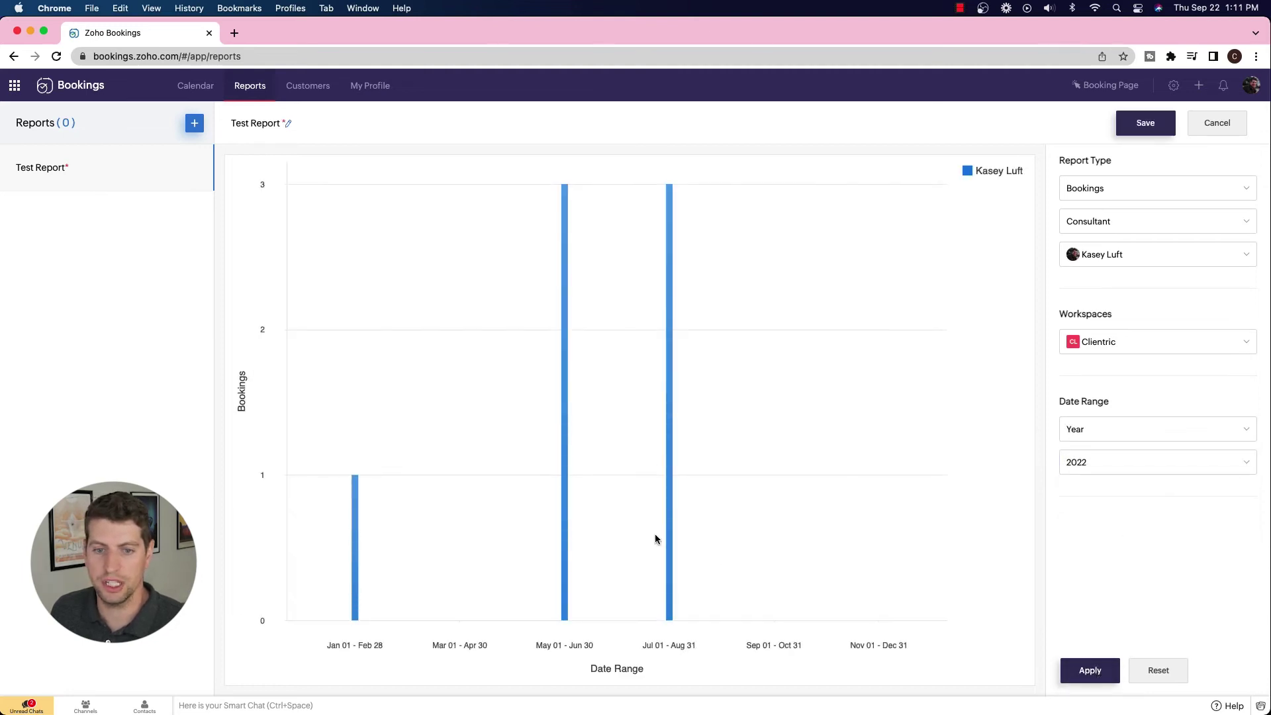